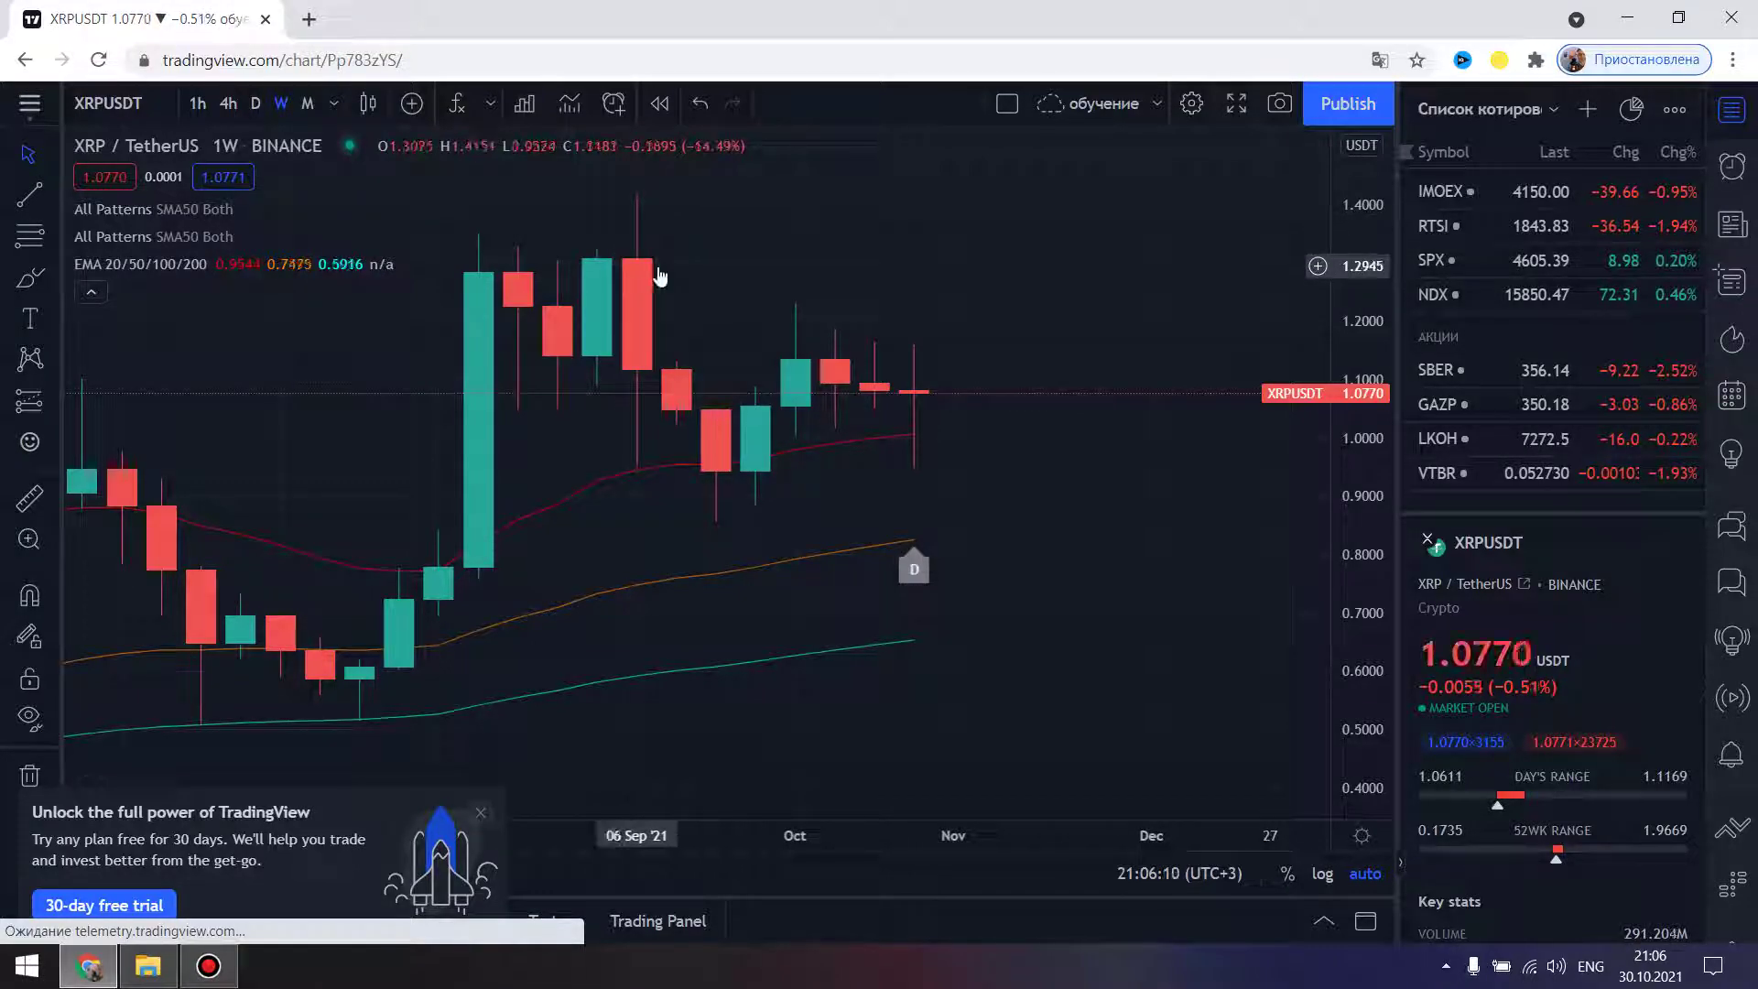
pyautogui.scroll(-3, 612, 373)
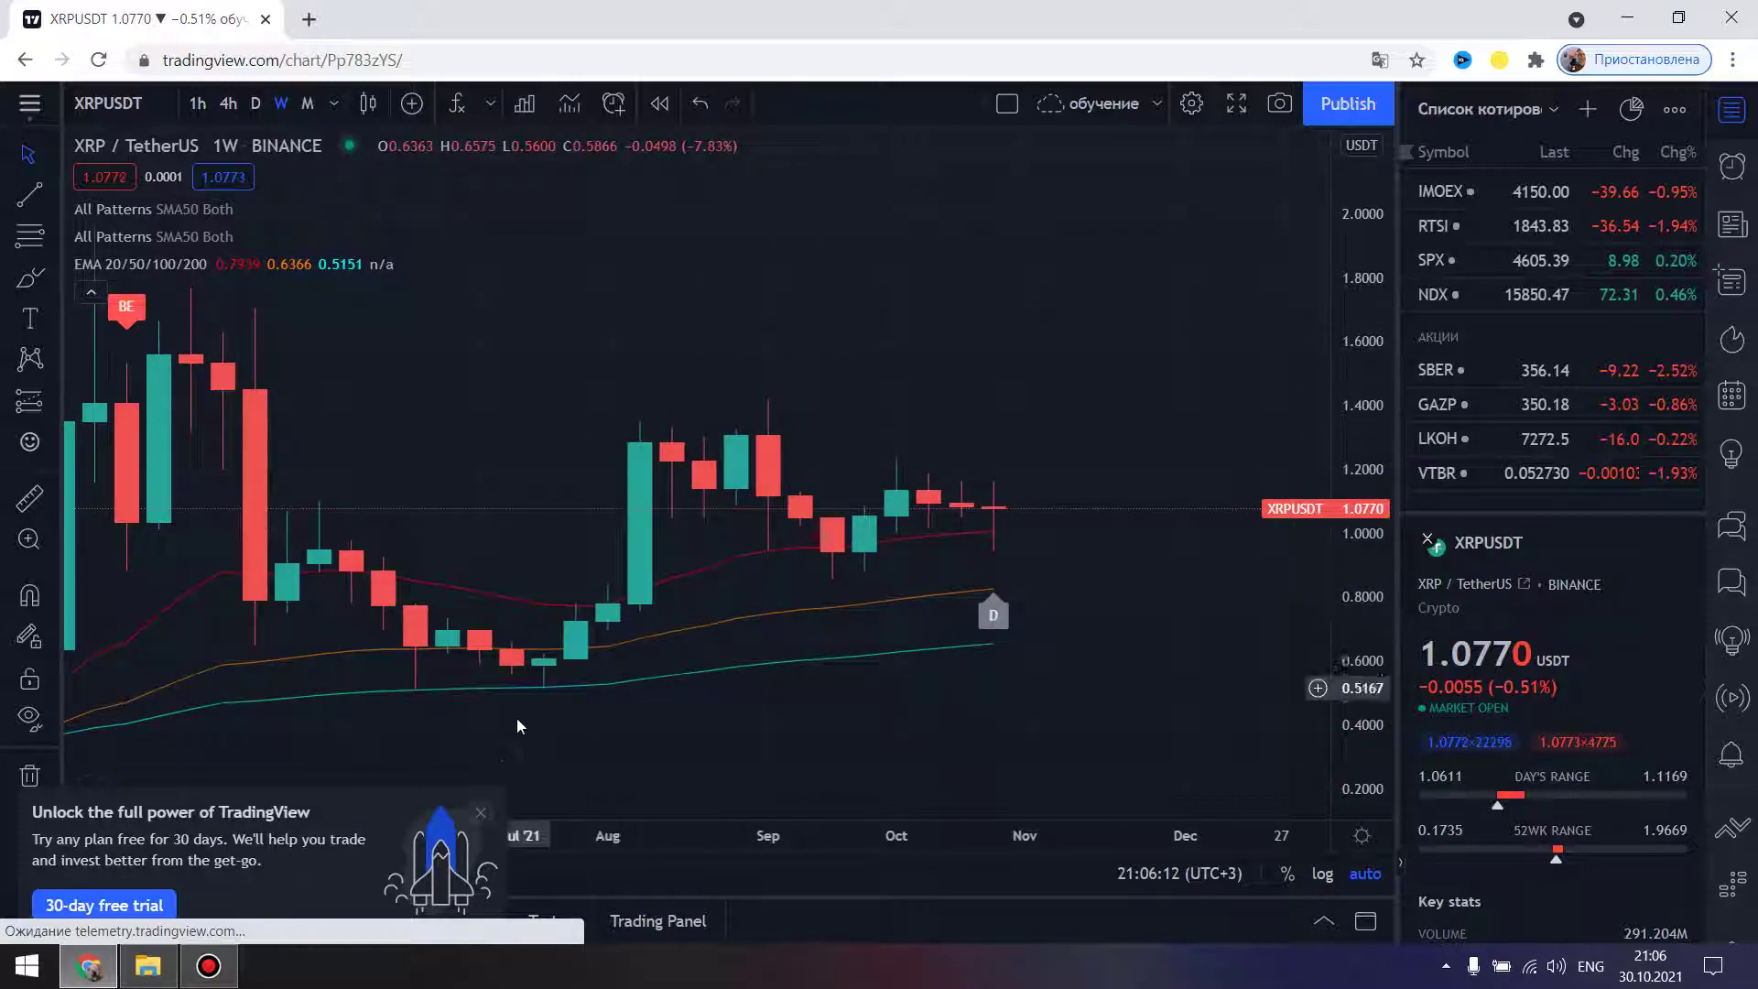
# Dismiss the free-trial banner and pan the weekly XRP/USDT chart back to earlier 2021 months.
pyautogui.click(480, 813)
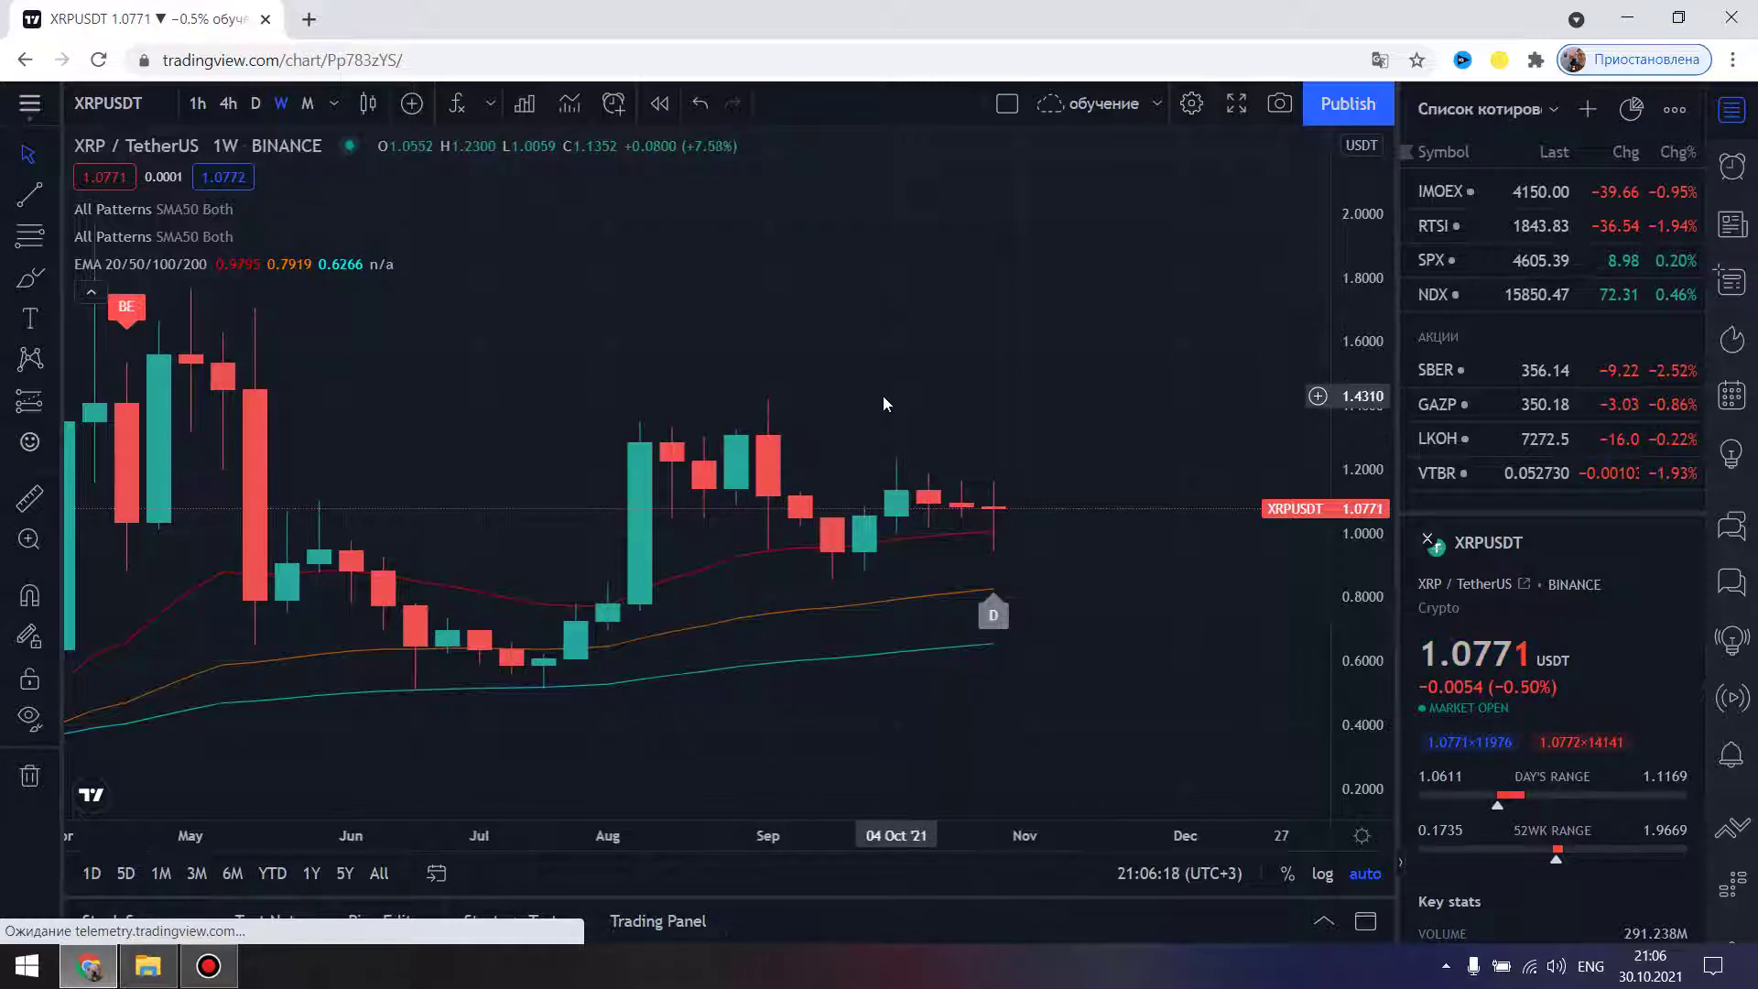
pyautogui.moveTo(760, 412); pyautogui.dragTo(928, 385)
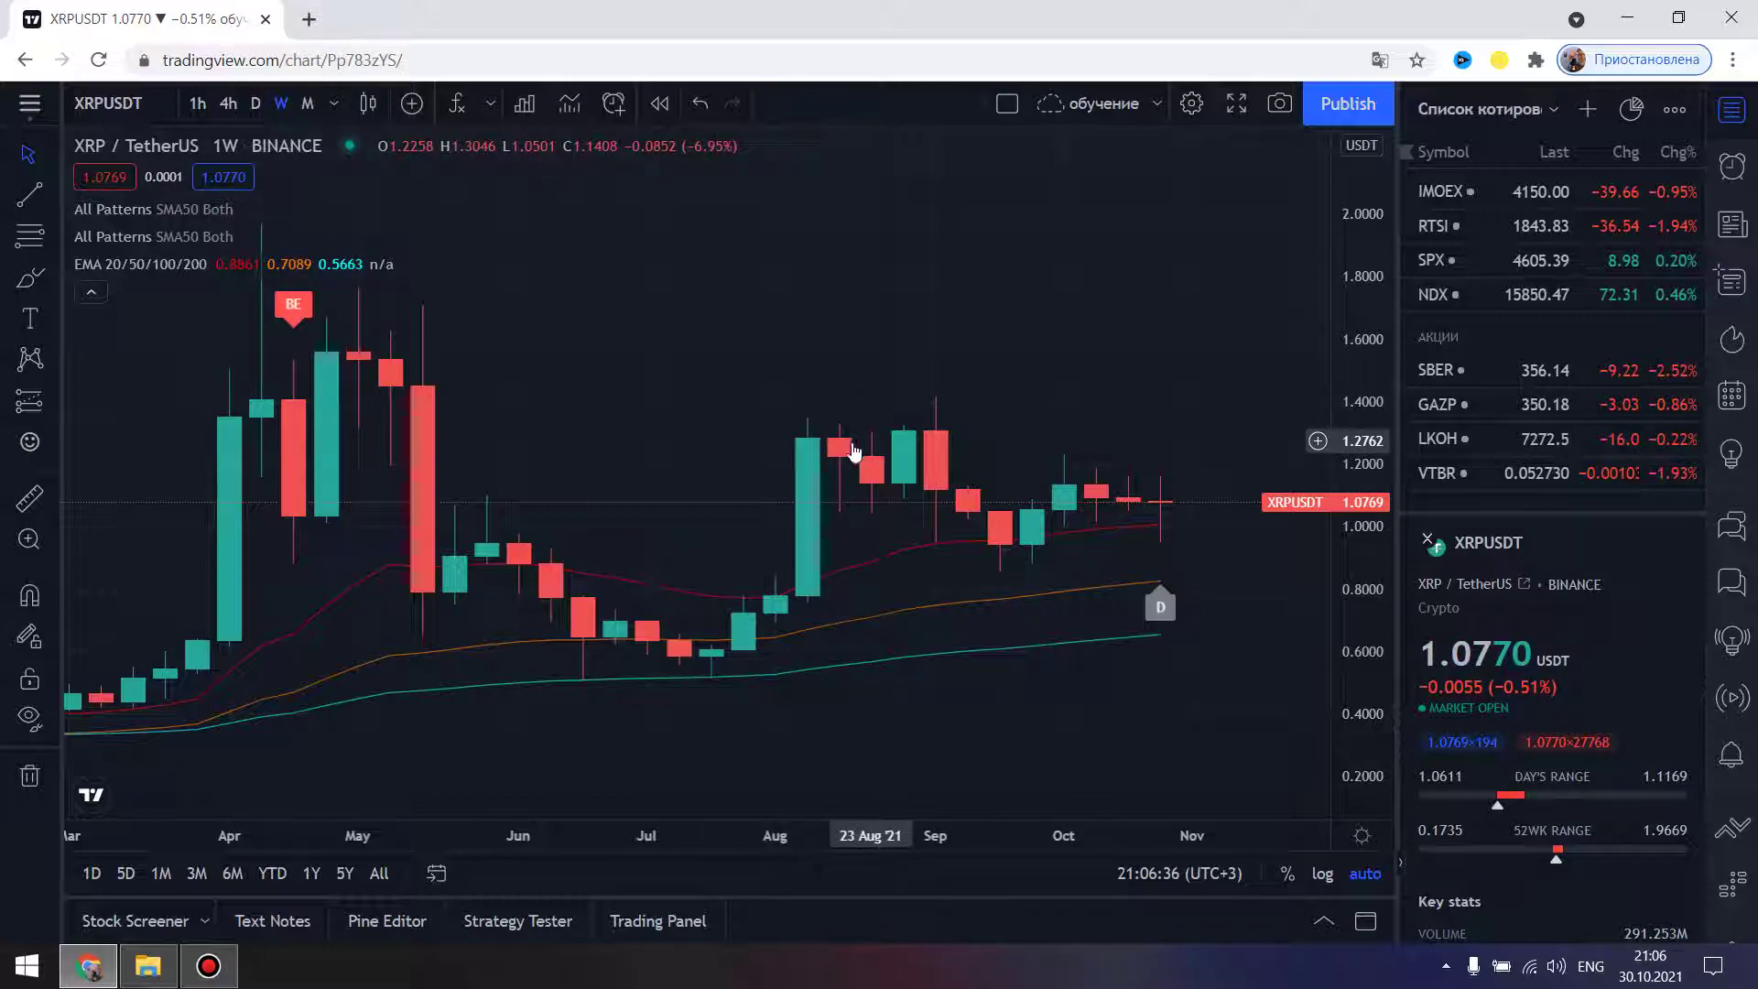
pyautogui.scroll(2, 787, 440)
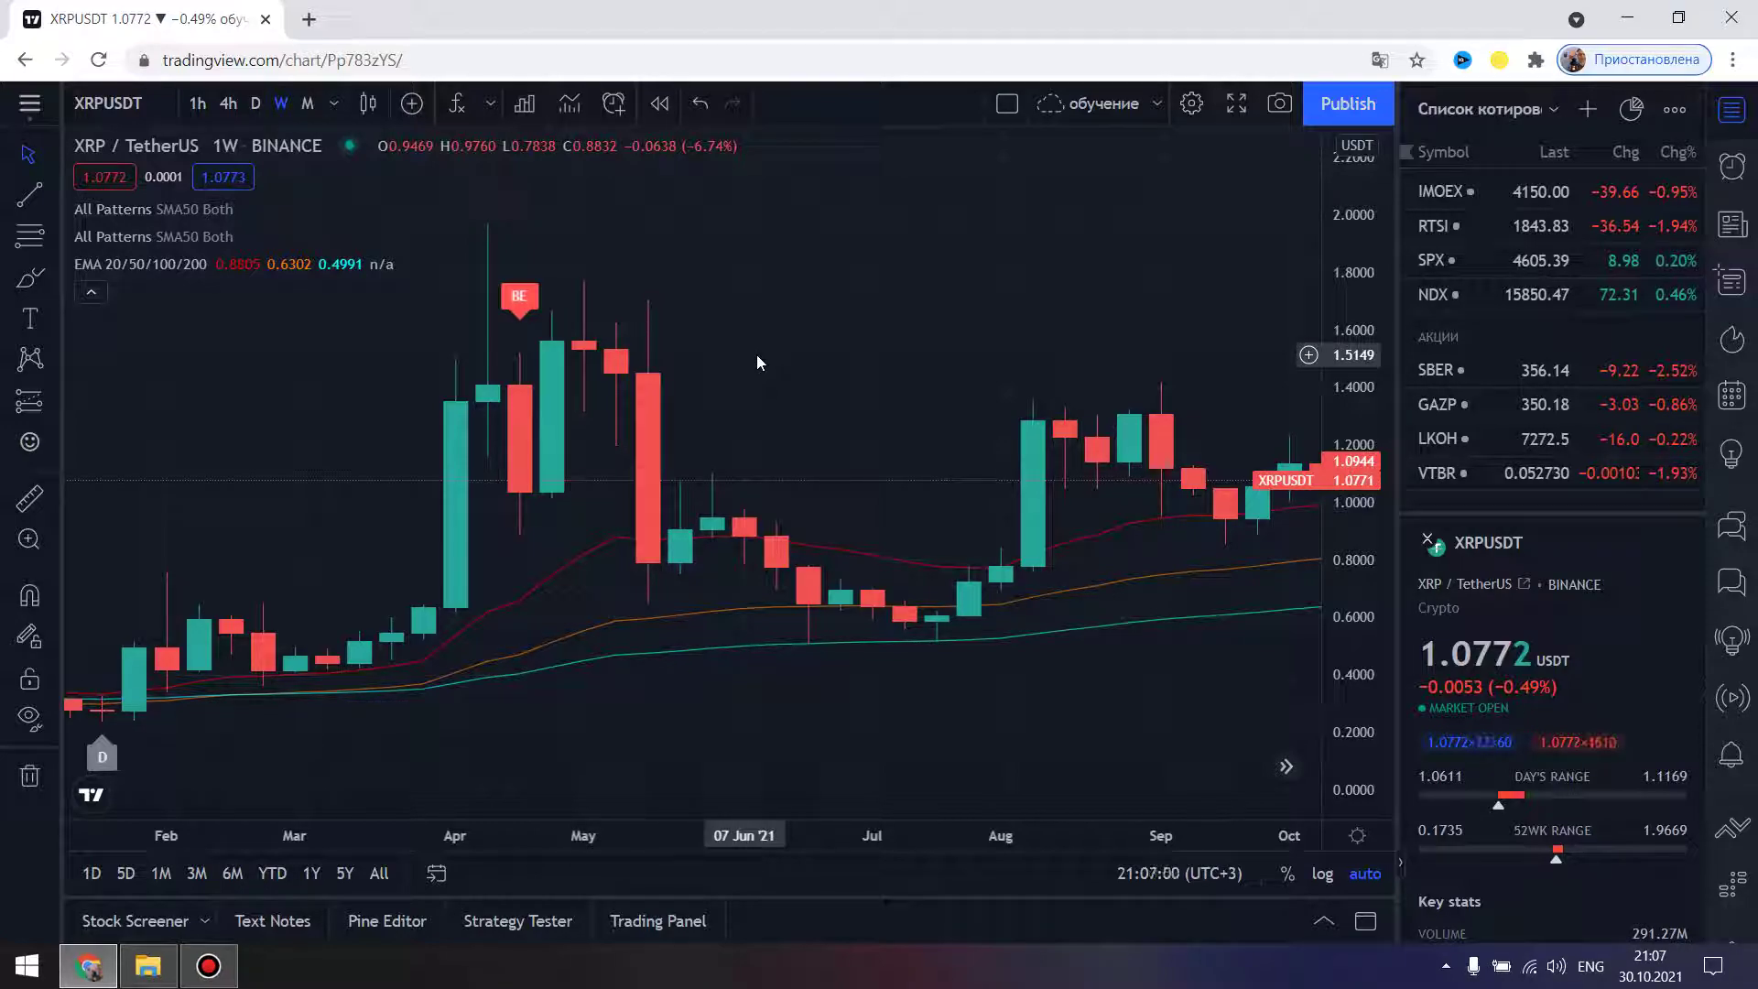
# Pan the weekly chart back to earlier weeks, then toward recent weeks, framing May–October 2021.
pyautogui.moveTo(757, 363)
pyautogui.mouseDown()
pyautogui.moveTo(891, 438)
pyautogui.moveTo(766, 461)
pyautogui.mouseUp()
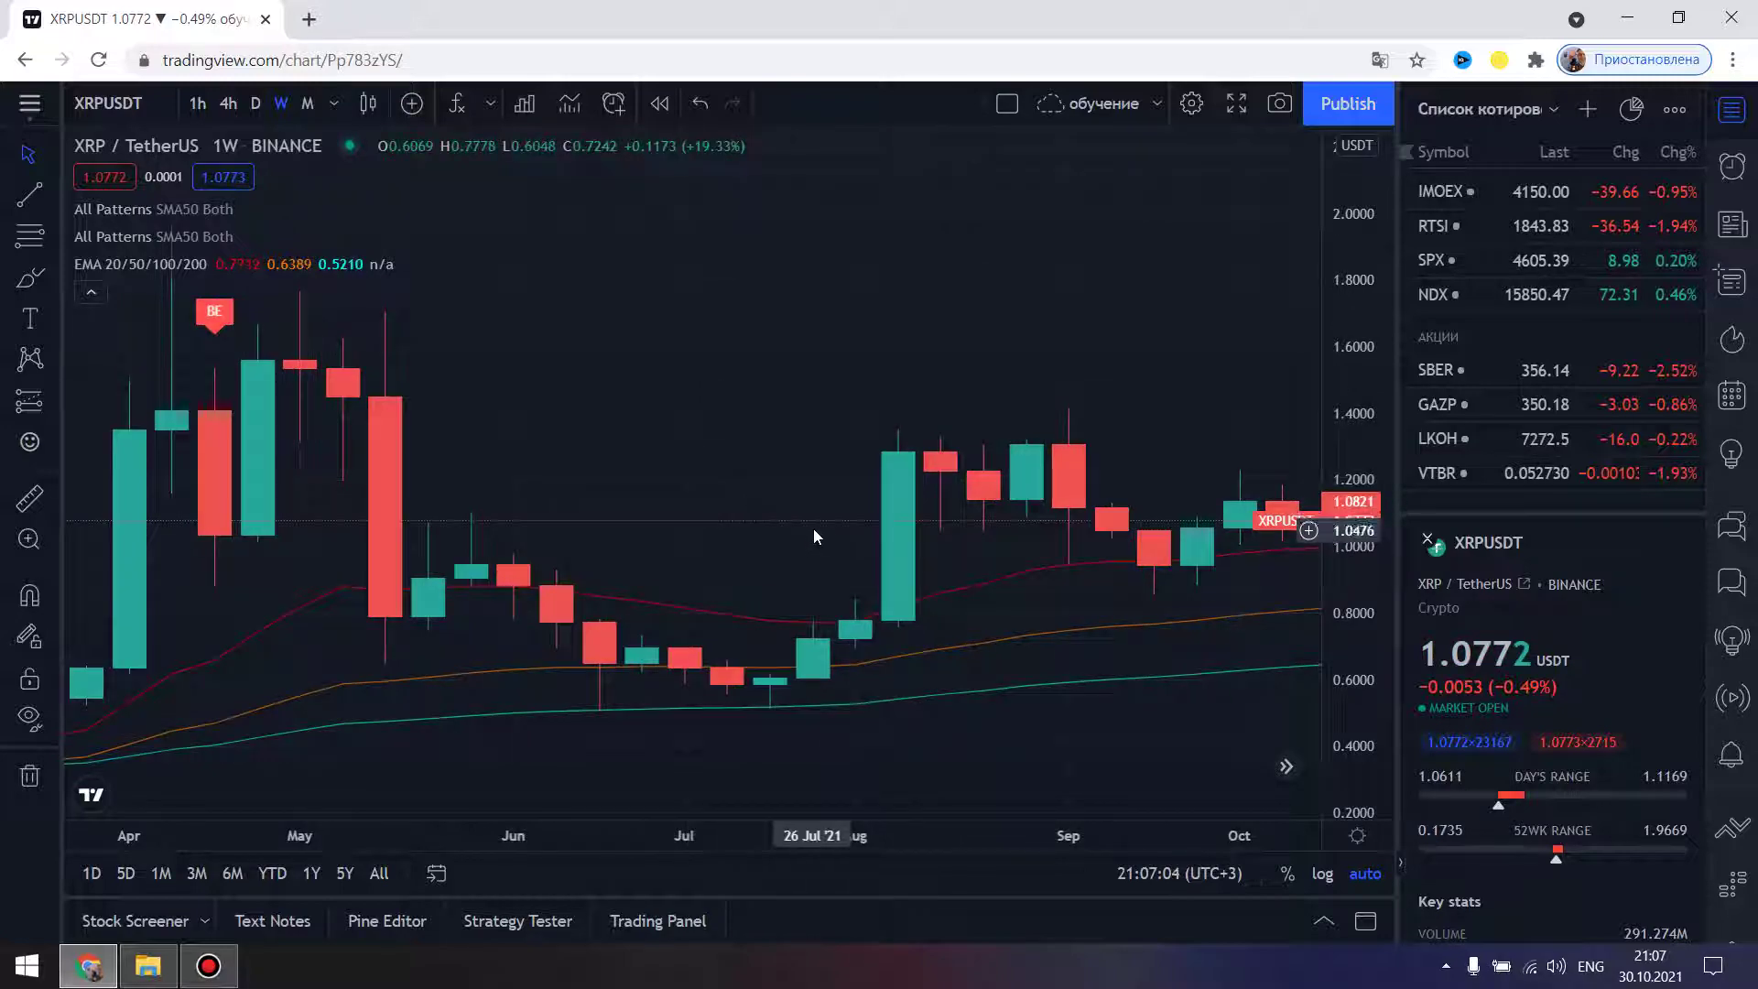
pyautogui.moveTo(797, 527); pyautogui.dragTo(701, 534)
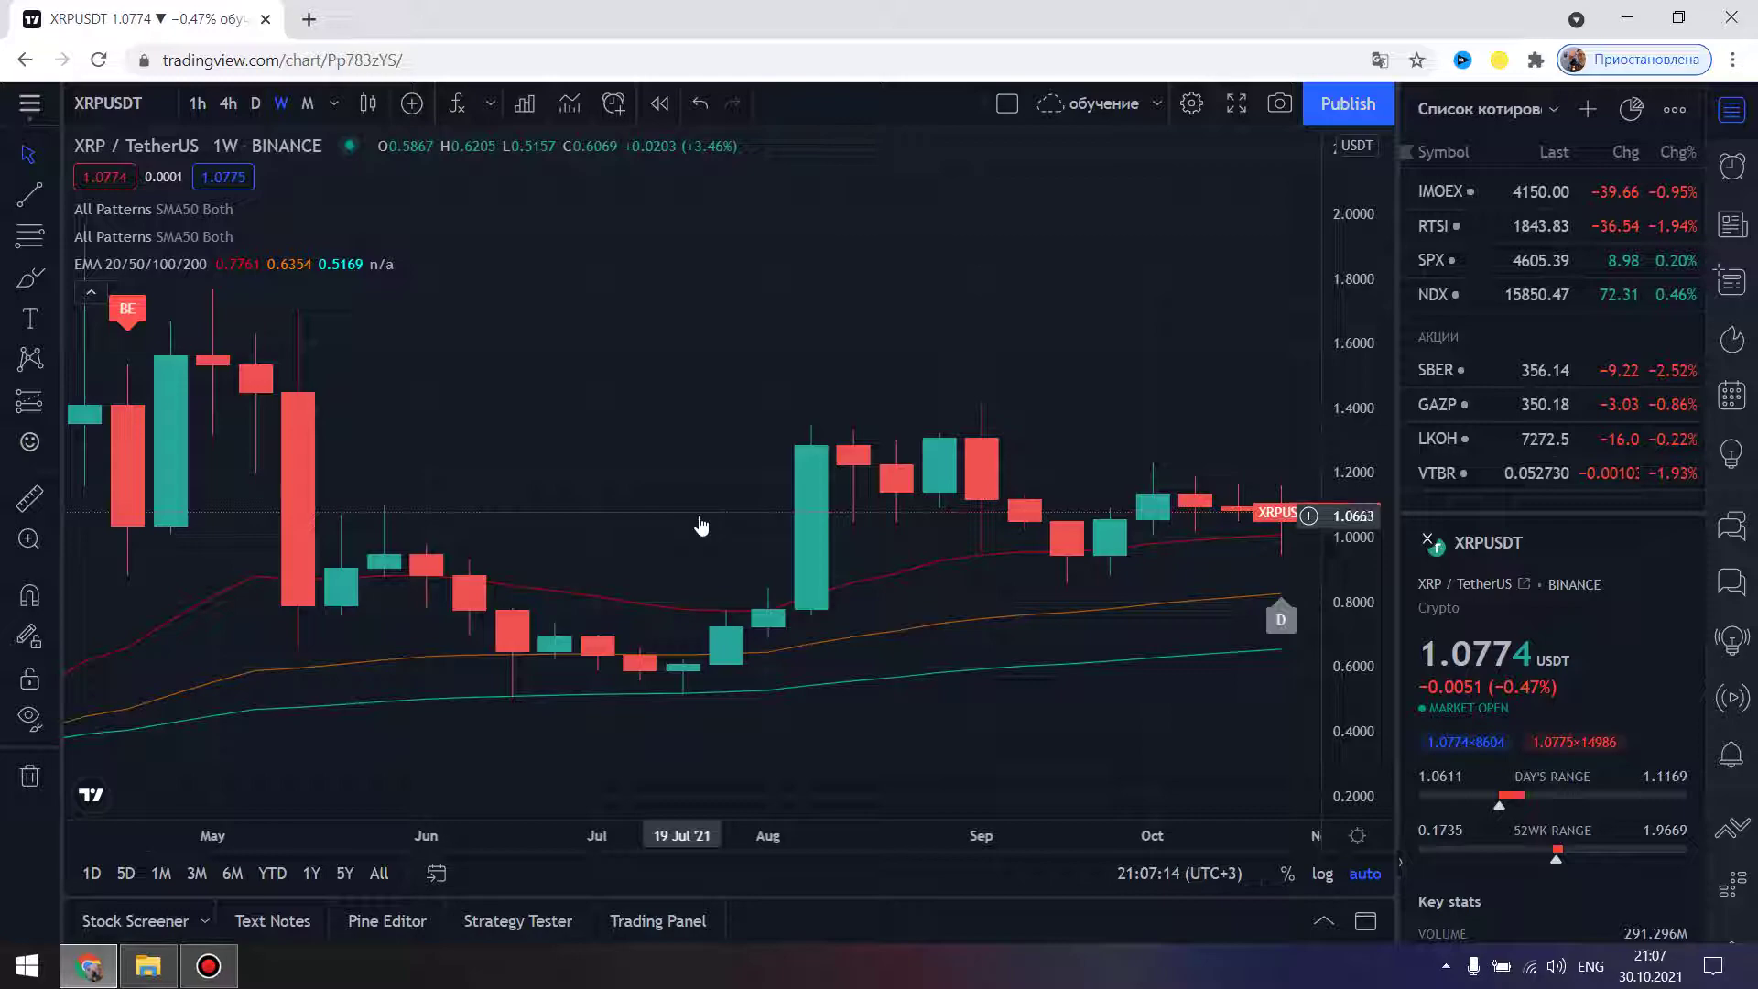
pyautogui.scroll(2, 700, 526)
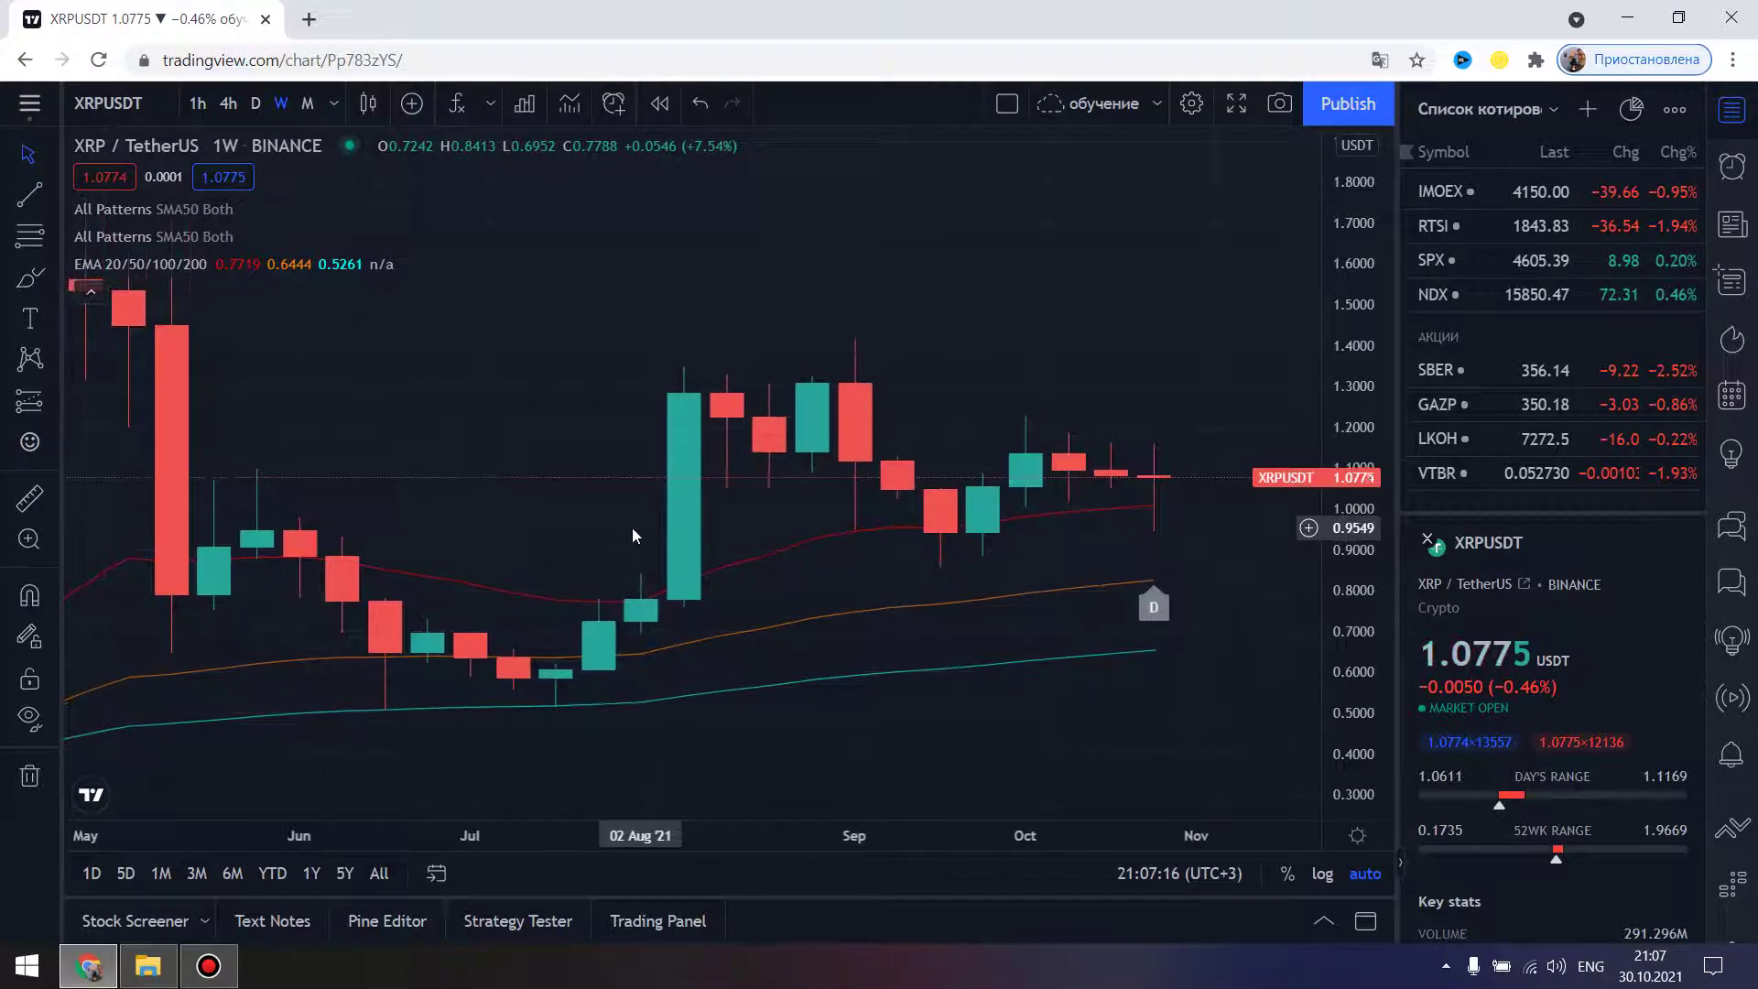
pyautogui.scroll(2, 700, 525)
pyautogui.scroll(2, 717, 518)
pyautogui.scroll(3, 717, 537)
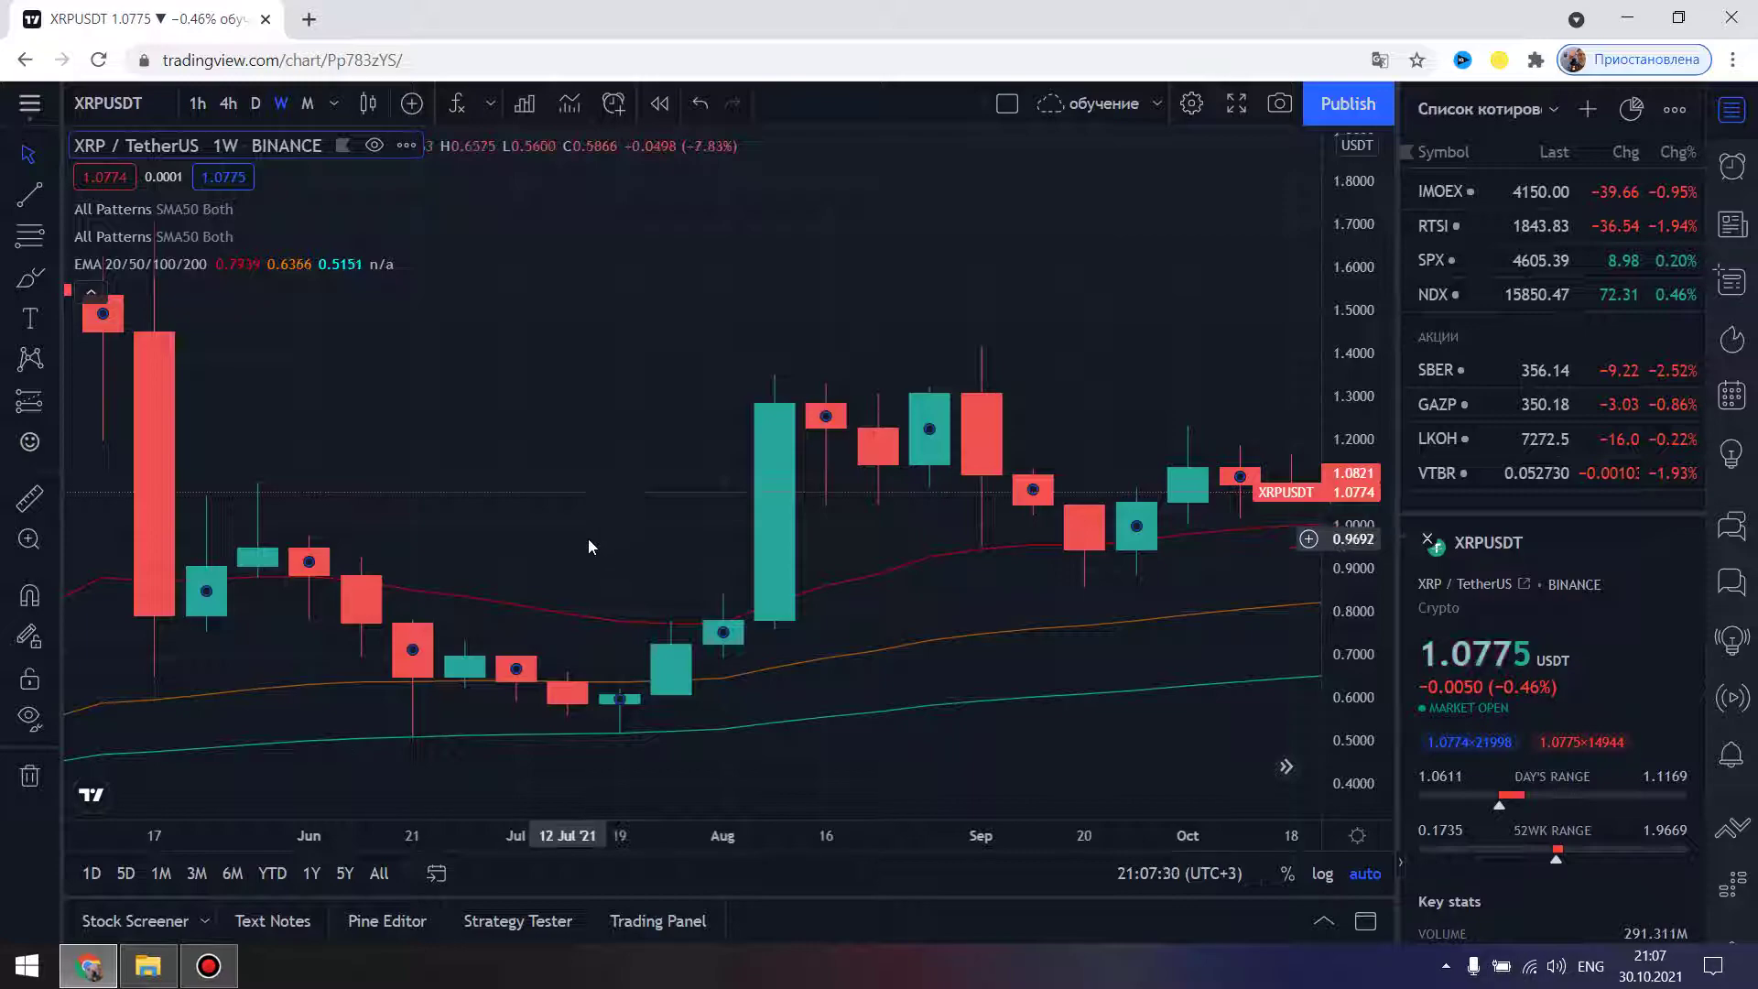
pyautogui.scroll(-2, 447, 616)
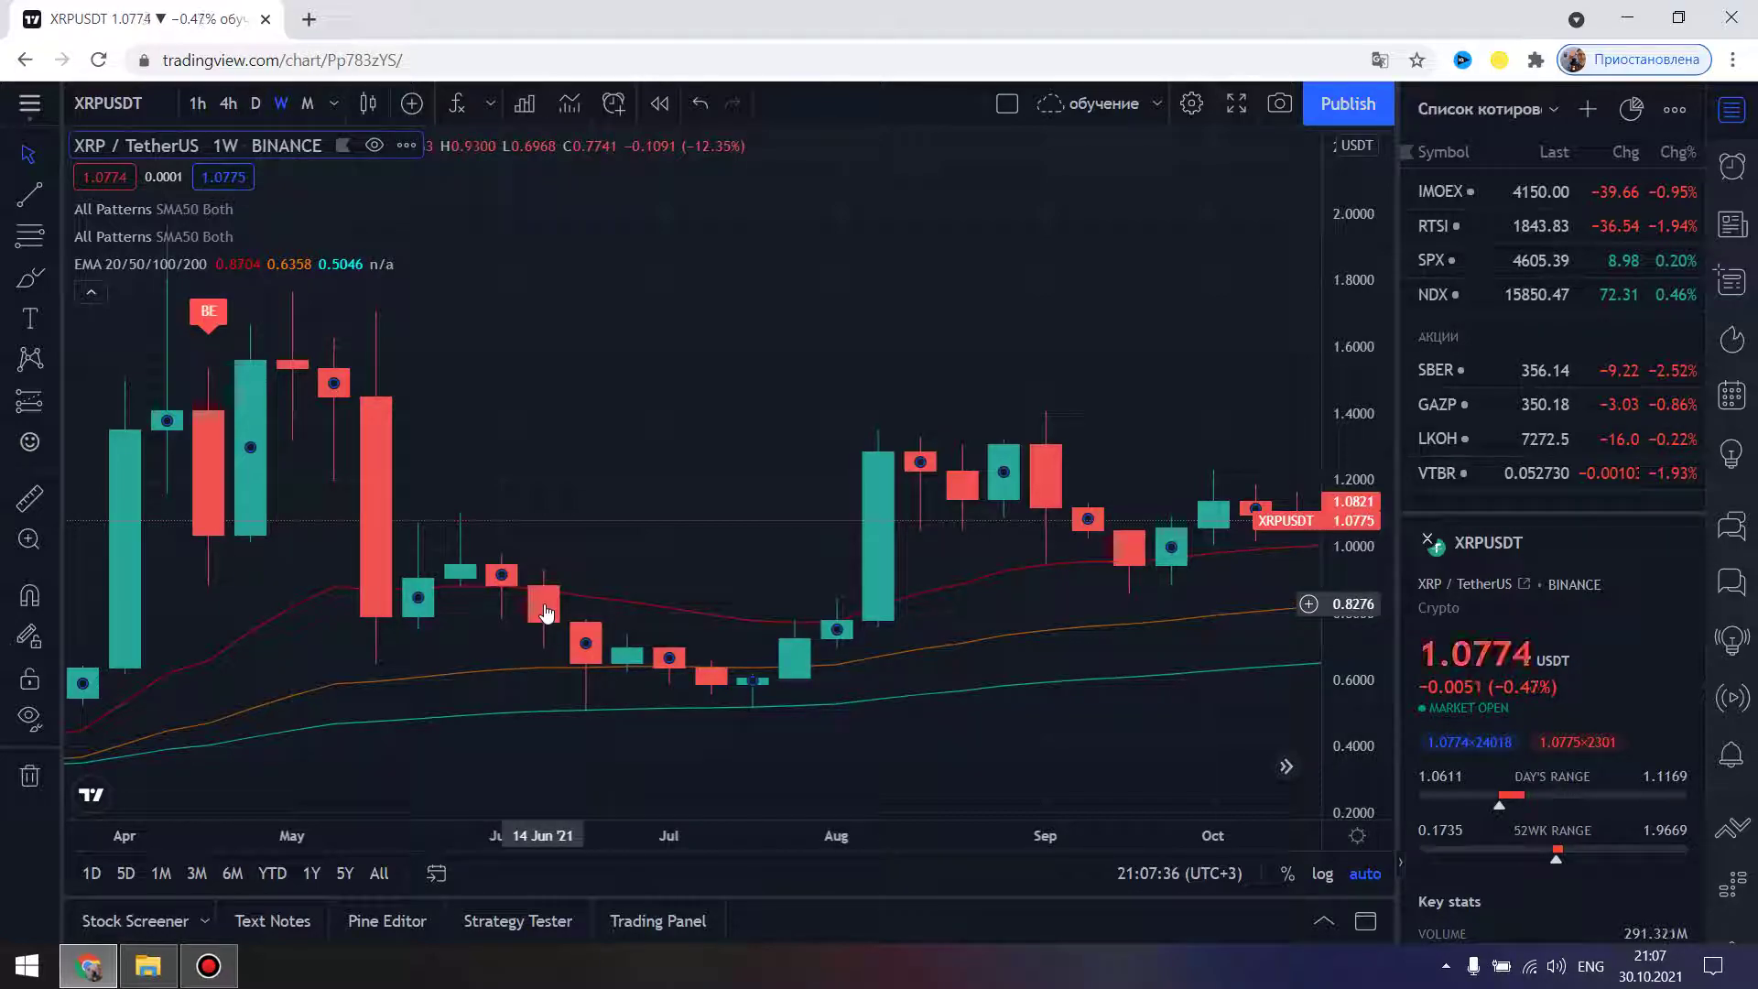
pyautogui.scroll(-2, 545, 614)
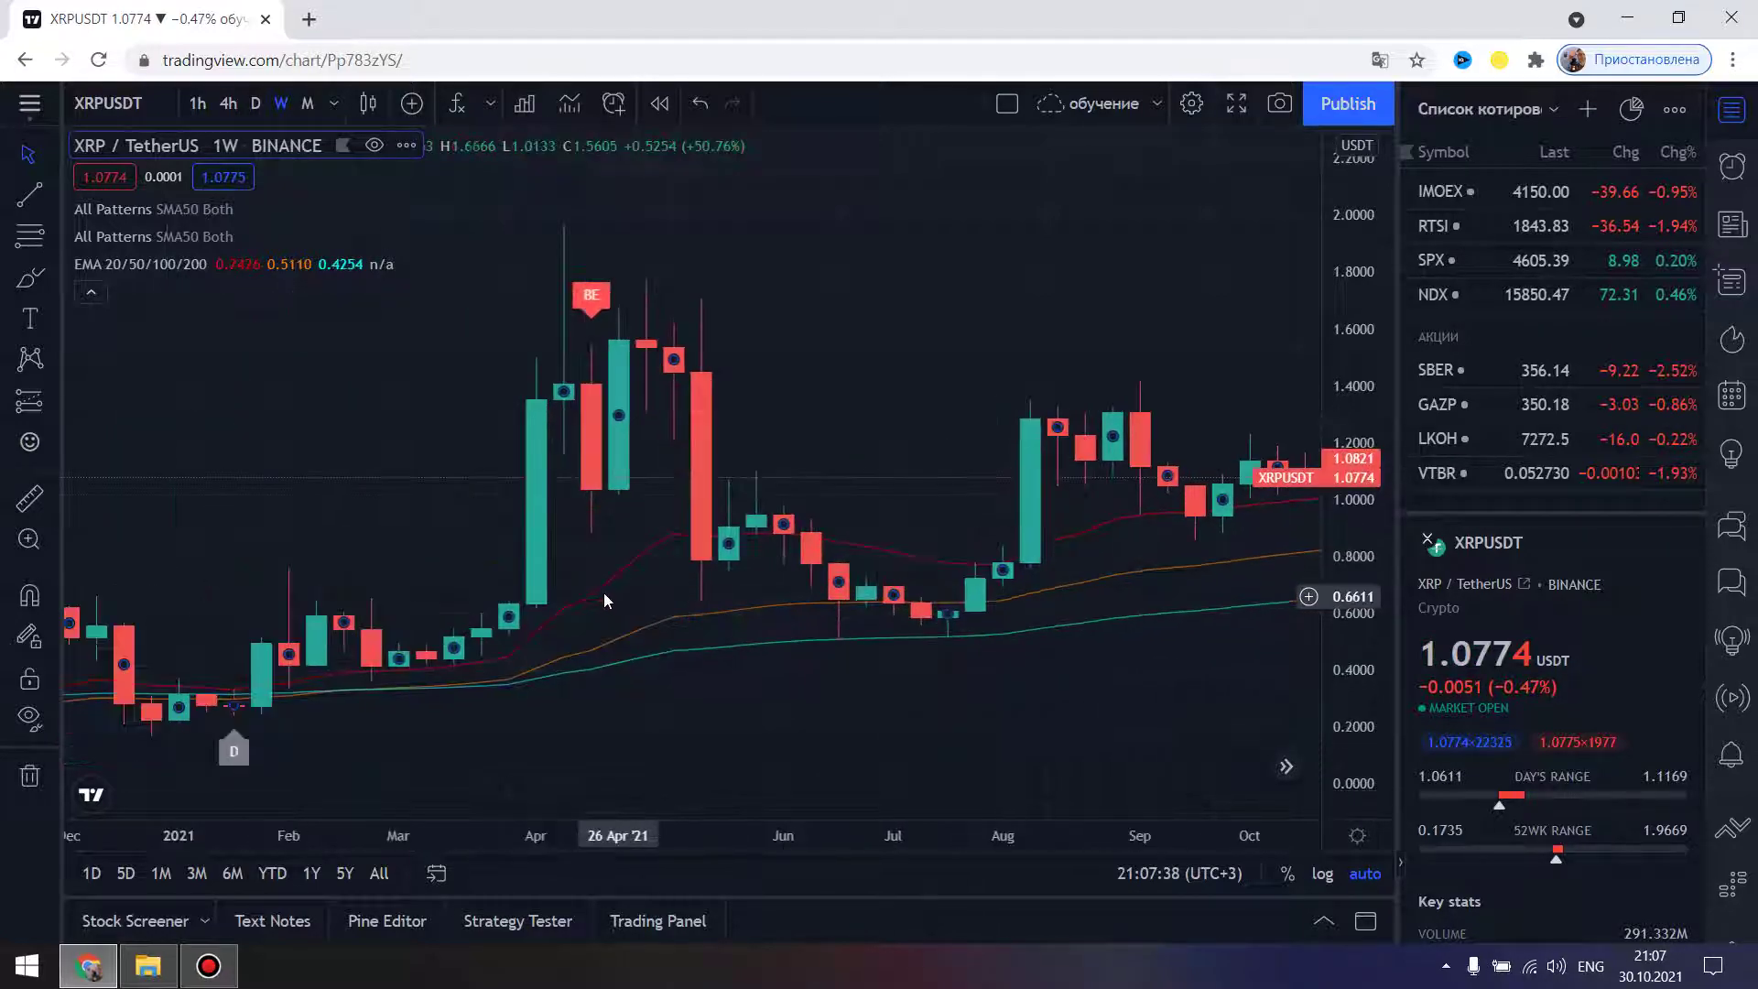
pyautogui.scroll(3, 578, 591)
pyautogui.scroll(2, 561, 566)
pyautogui.scroll(-3, 561, 566)
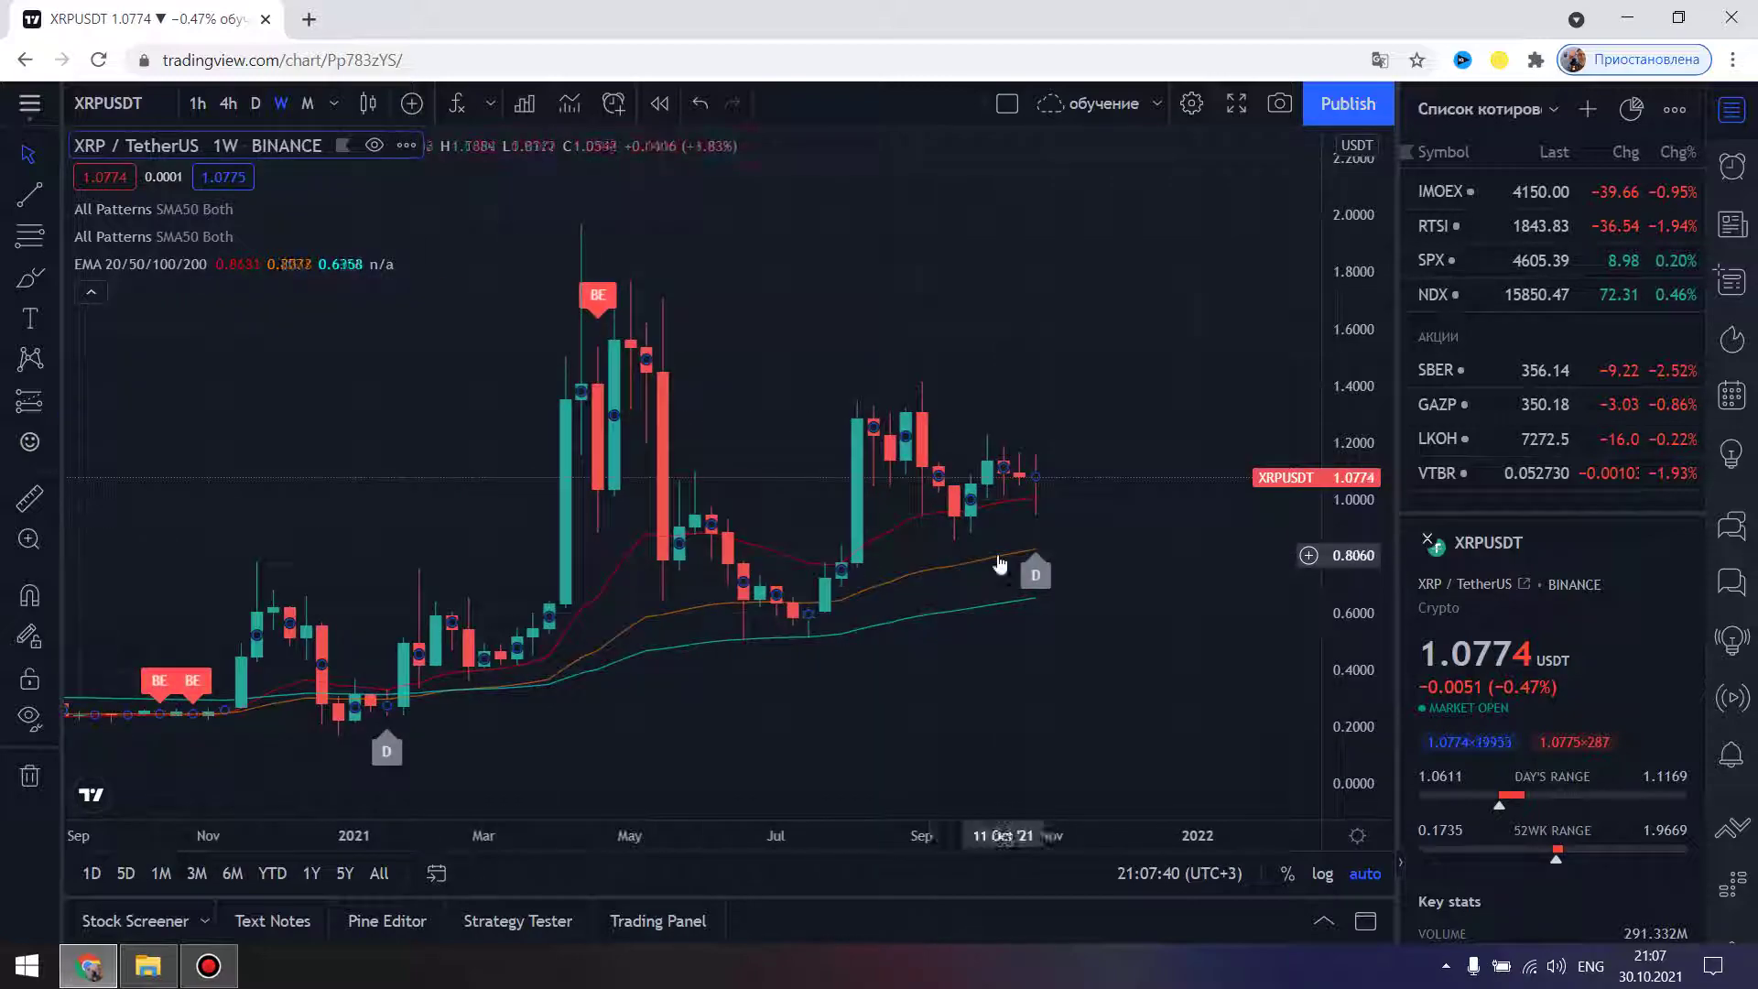
pyautogui.scroll(2, 550, 584)
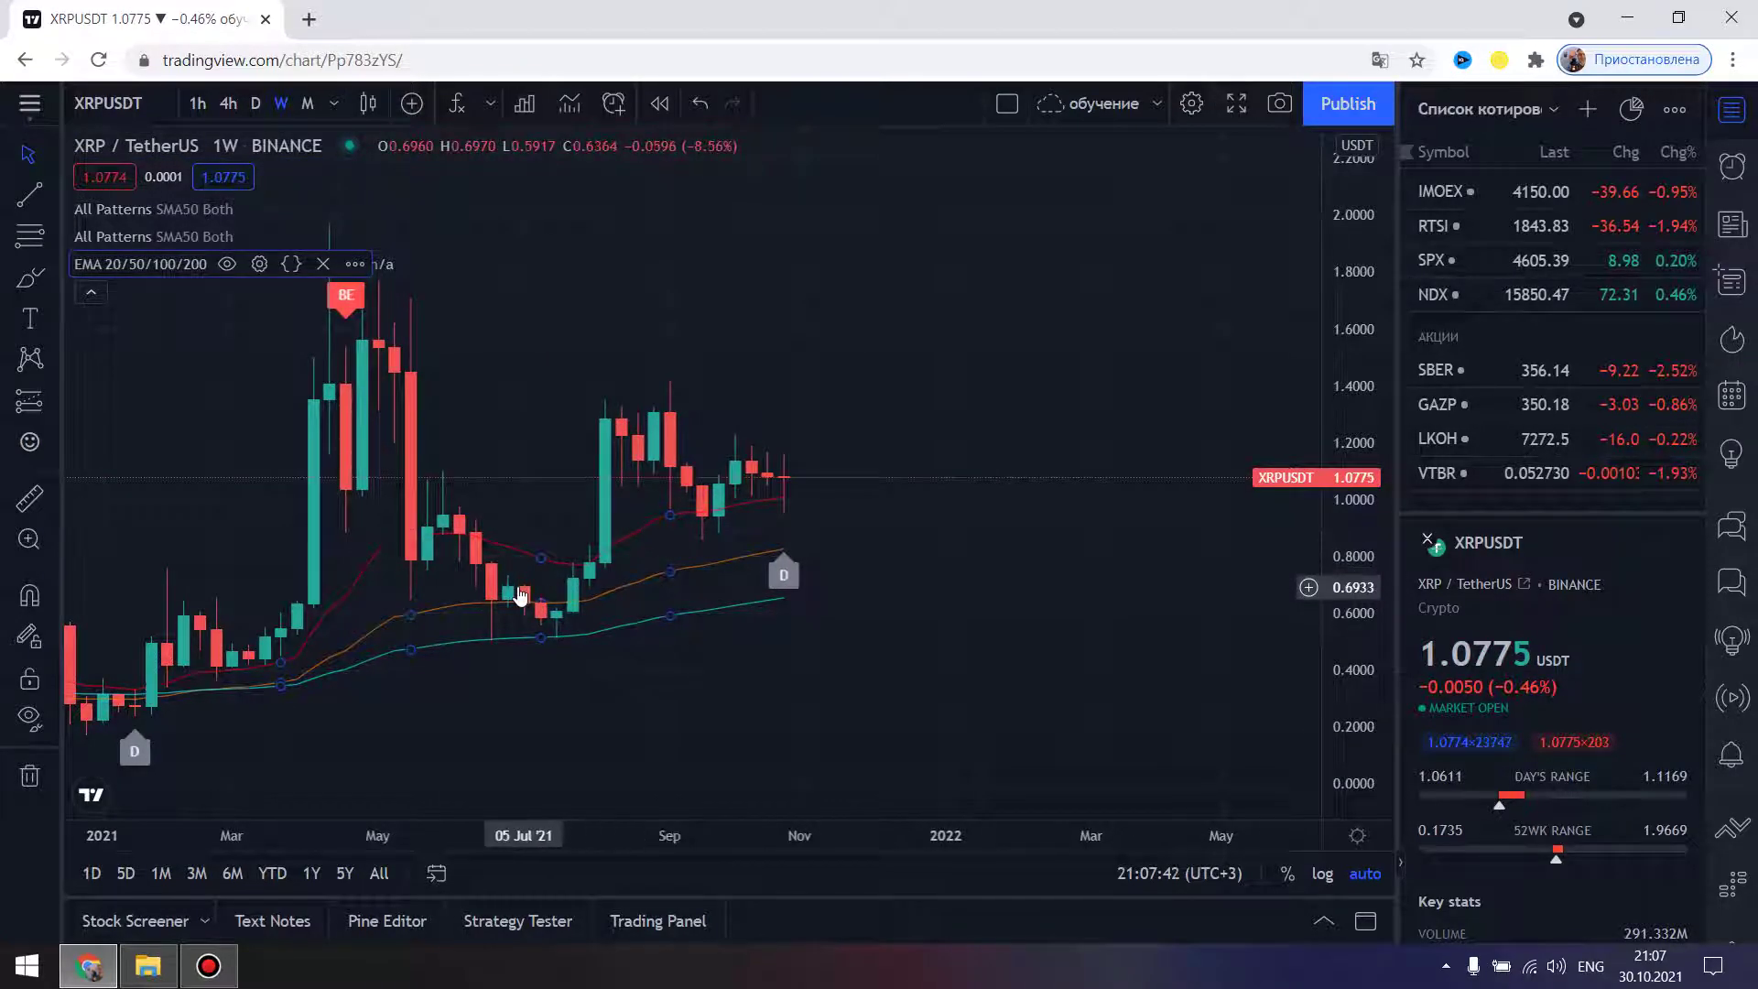
# Pan the zoomed-out weekly chart right to reveal late-2020 candles from September onward.
pyautogui.moveTo(491, 679); pyautogui.dragTo(775, 678)
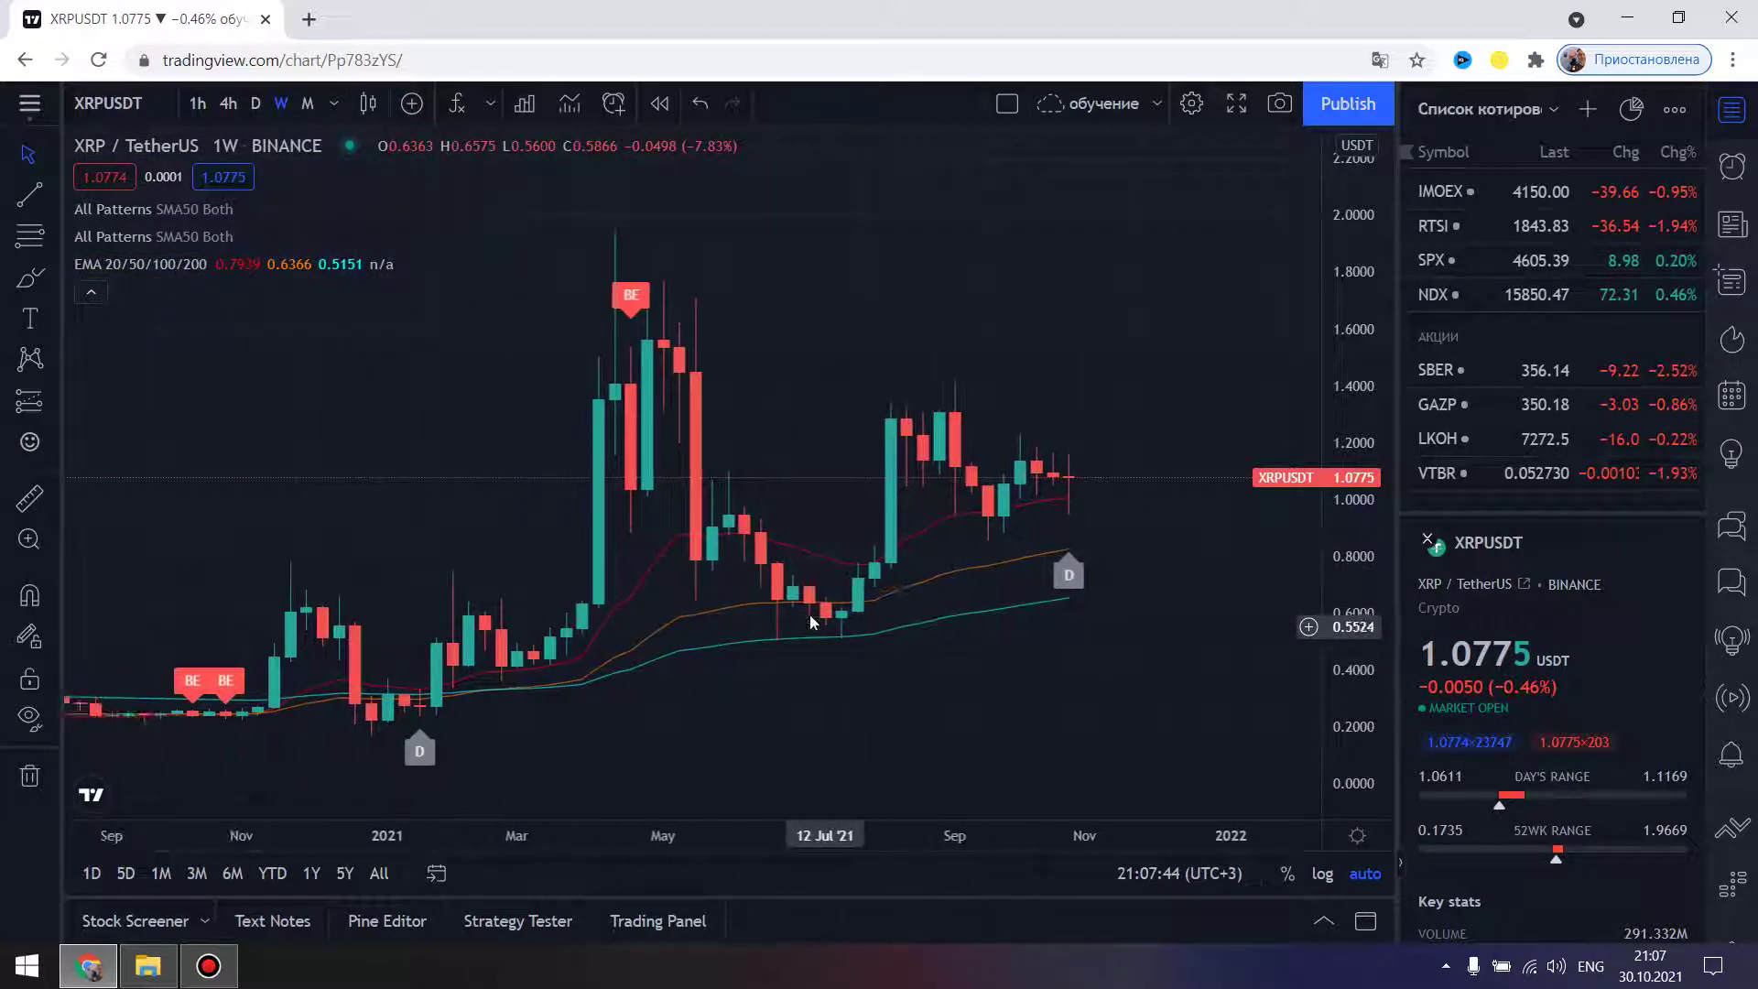